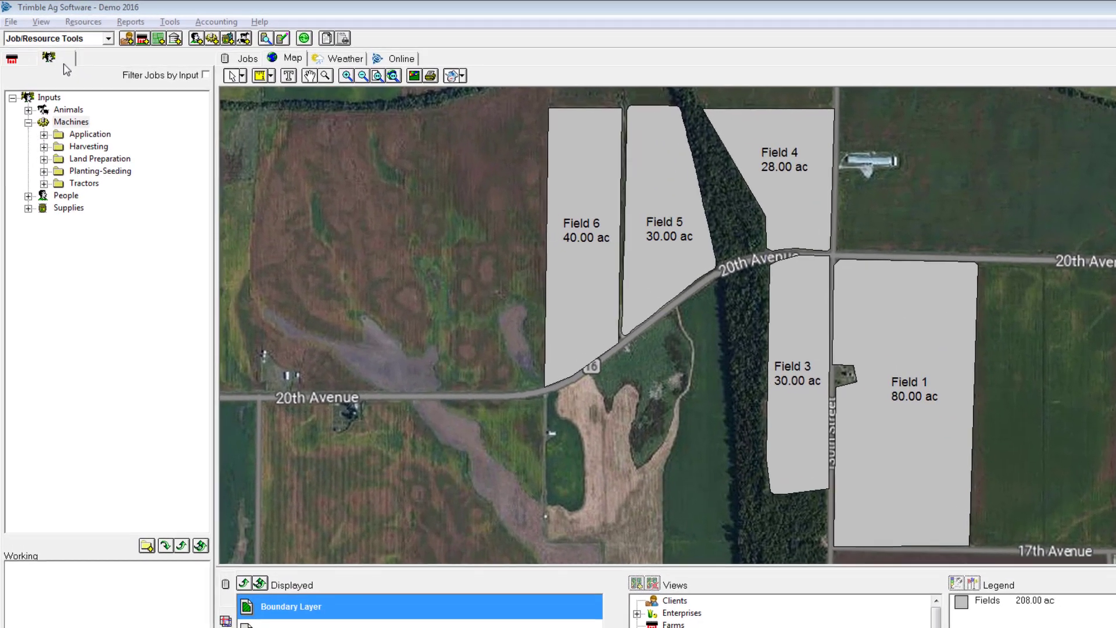
Step: Add the JD 8430 Tractor, Case IH Tigermate II Cultivator and the operator to Working
double_click(58, 183)
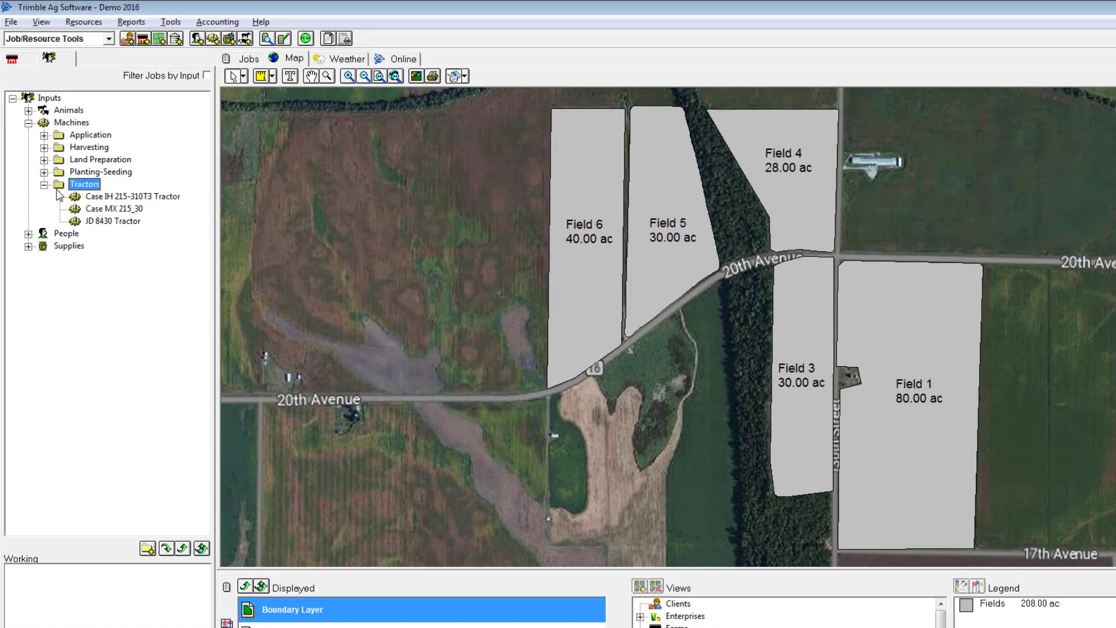
left_click(110, 222)
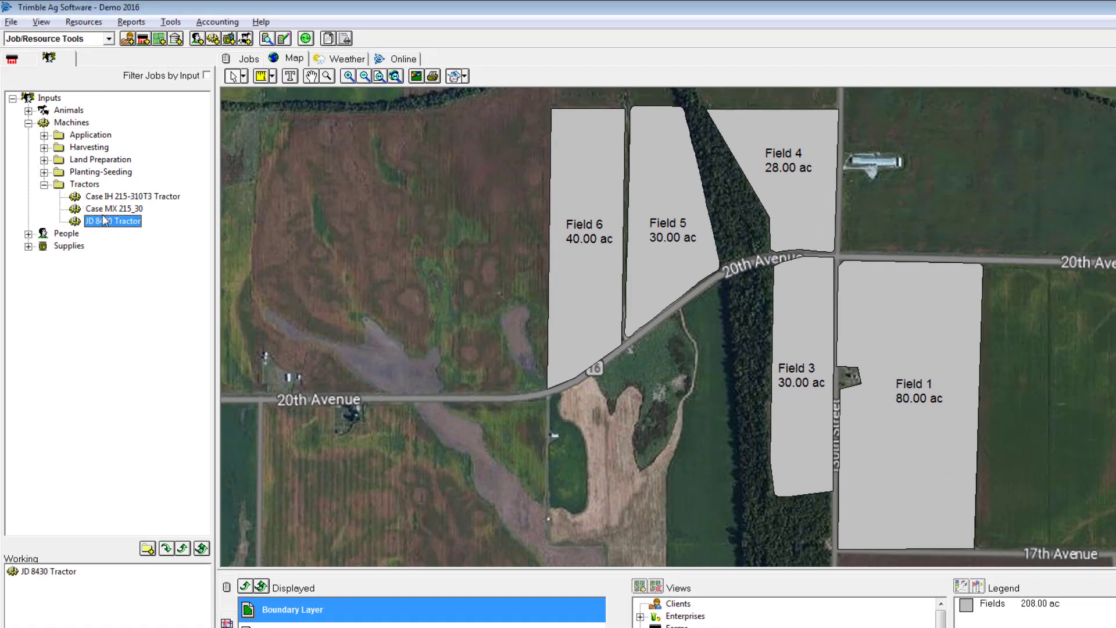
left_click(45, 162)
left_click(125, 174)
left_click(45, 162)
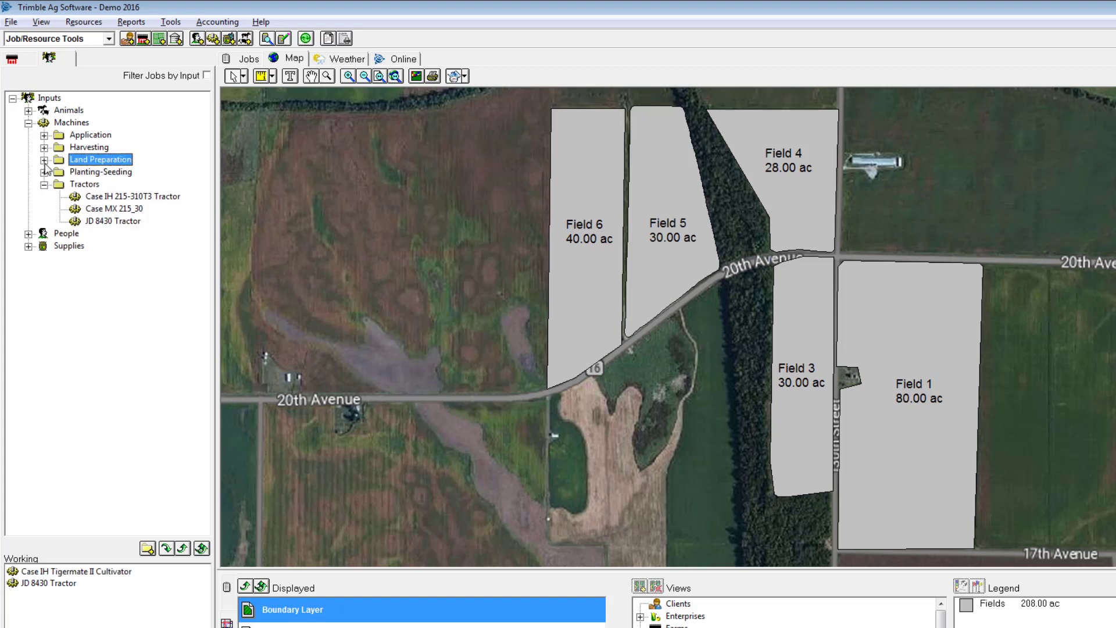
left_click(44, 184)
left_click(29, 198)
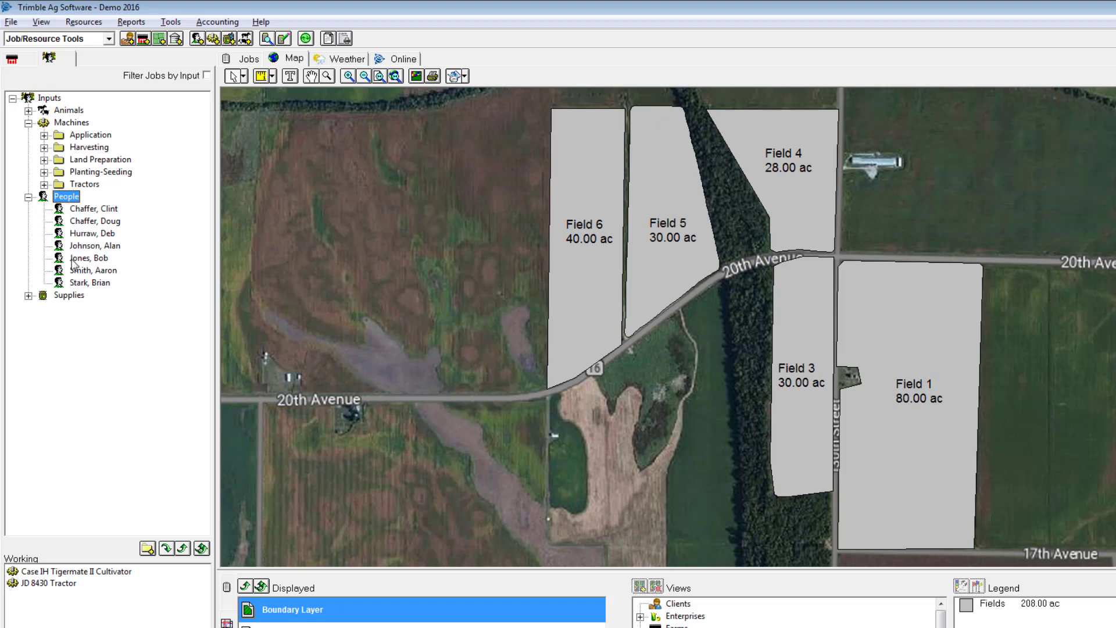
left_click(93, 284)
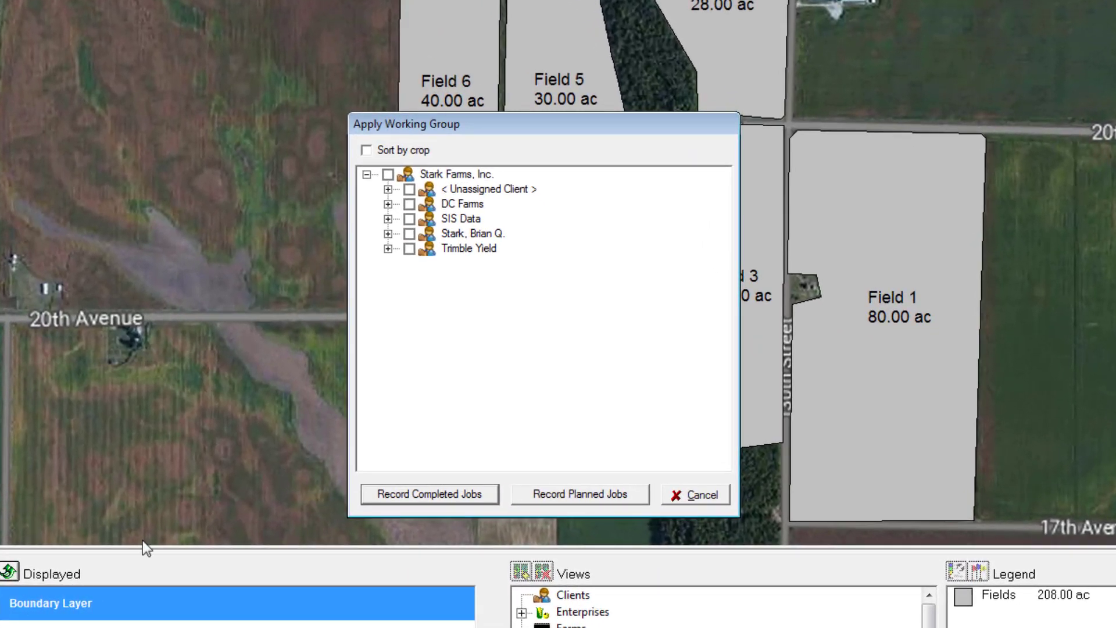
left_click(388, 205)
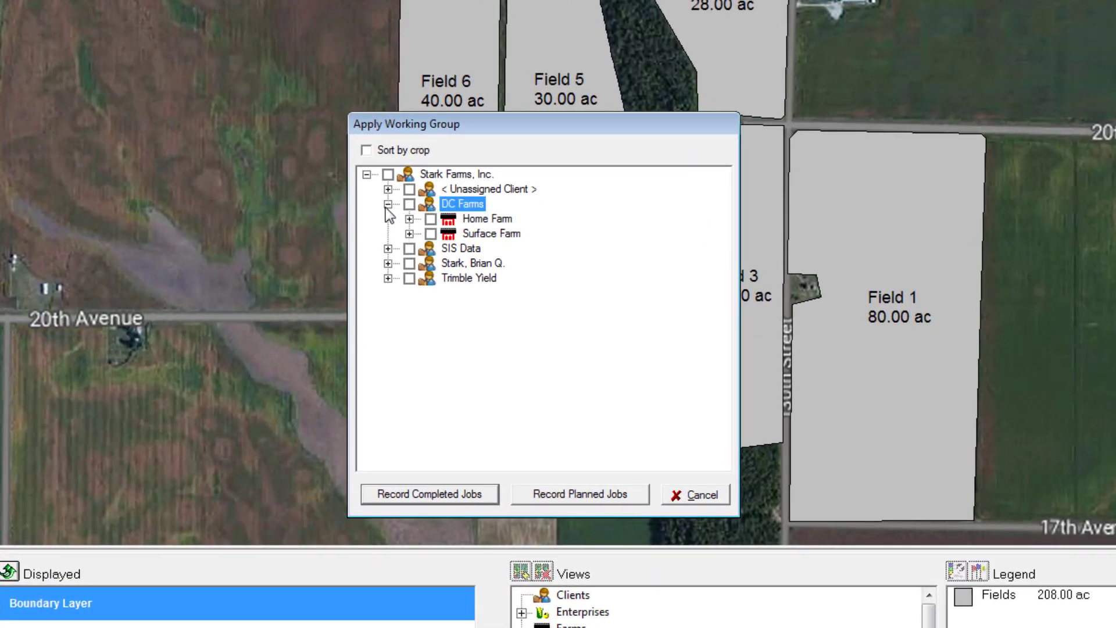
left_click(410, 220)
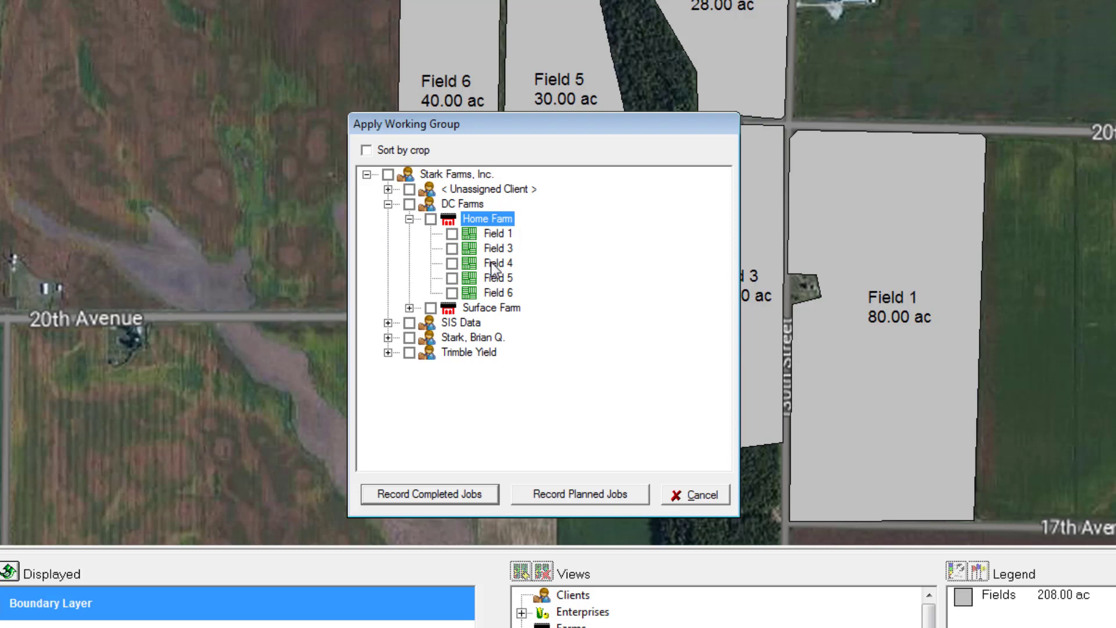
left_click(688, 495)
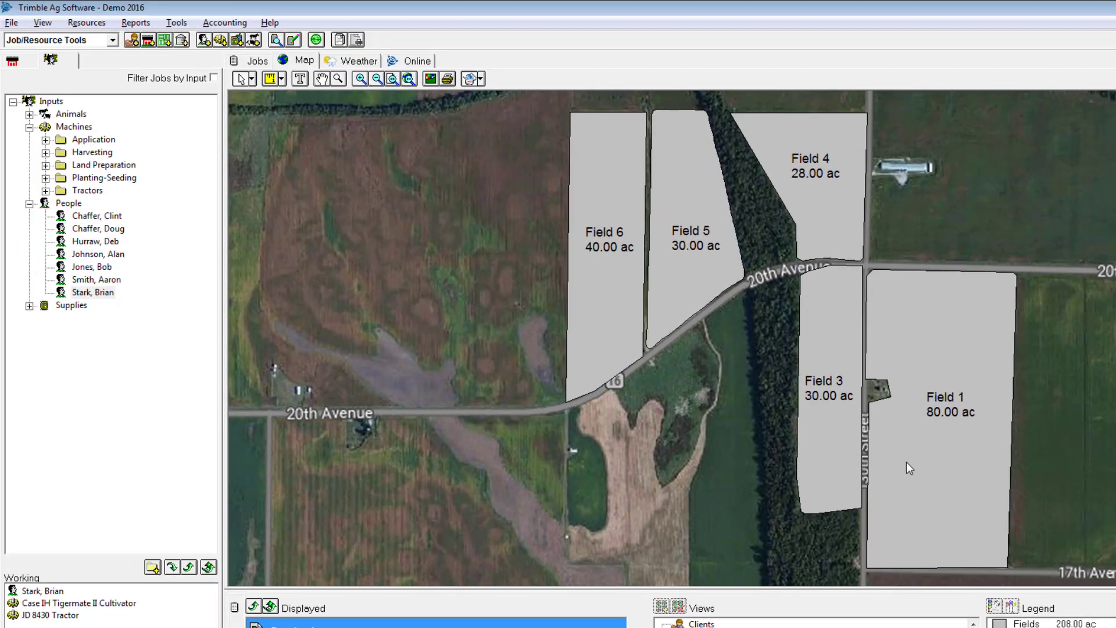
Step: Select Fields 1, 3 and 4 on the map and apply the working group as completed jobs
left_click(908, 454)
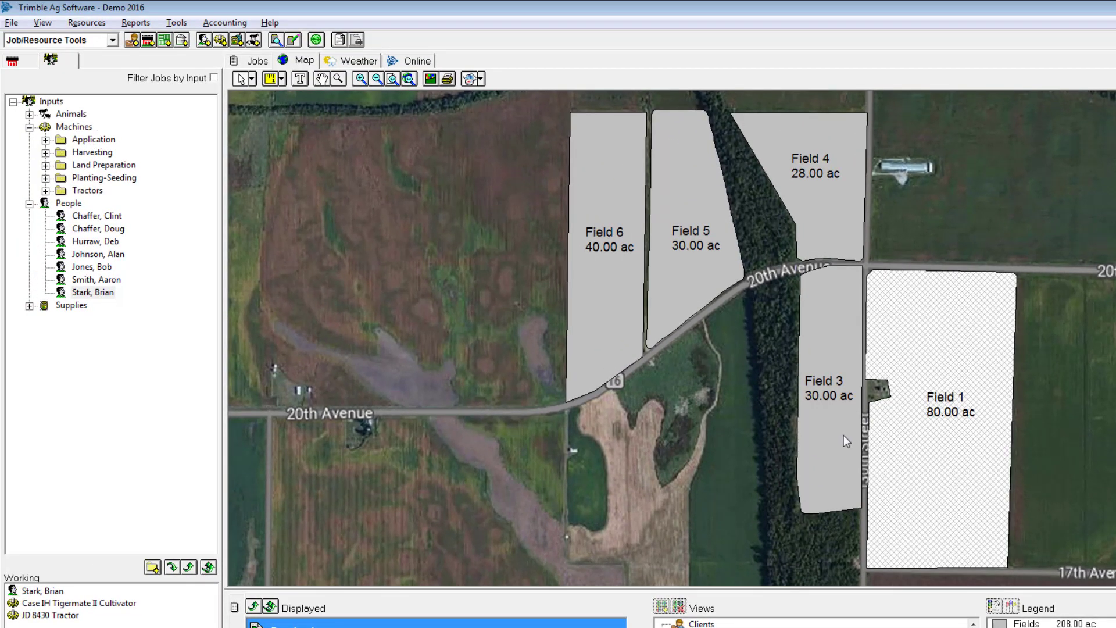
left_click(820, 440, "ctrl")
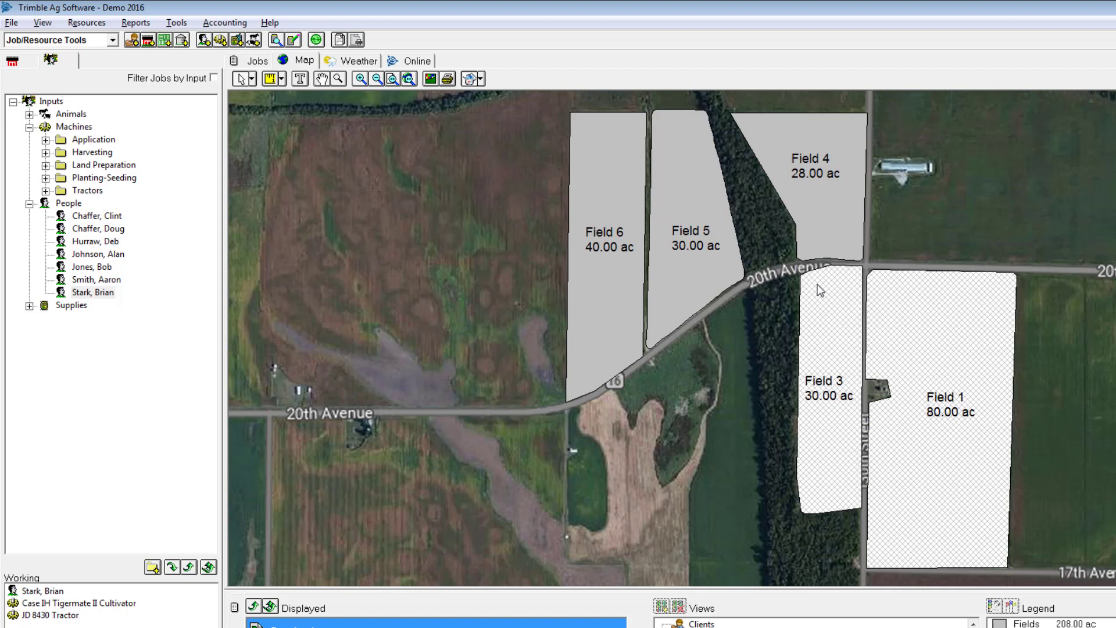
left_click(822, 227, "ctrl")
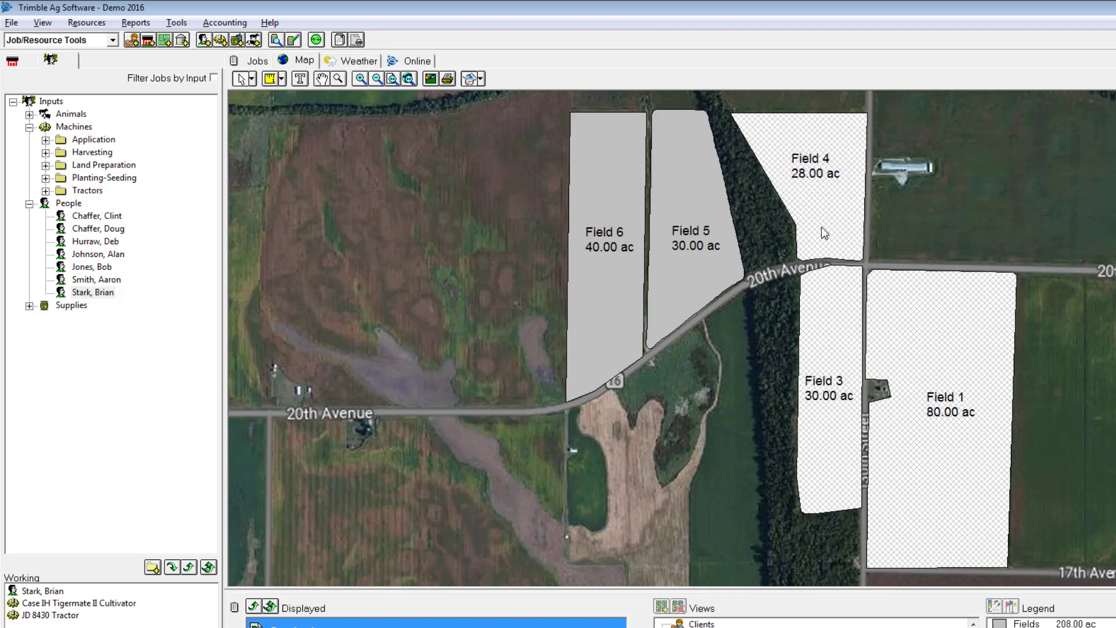
right_click(892, 308)
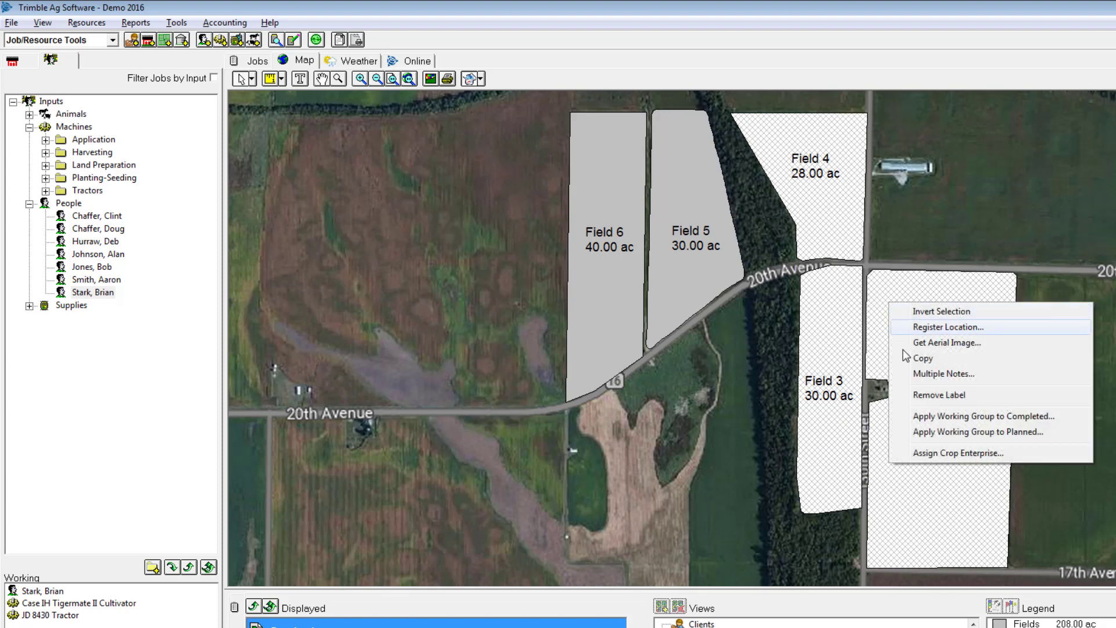
left_click(929, 417)
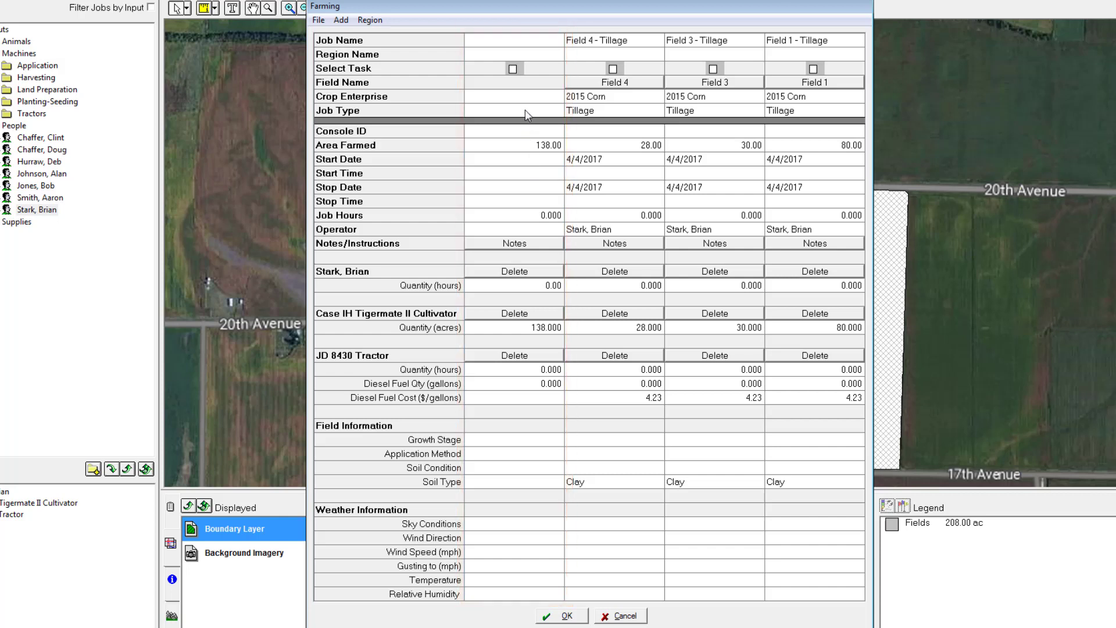
Step: Create a new crop enterprise with Commodity Corn, Year 2017 and Account Corn
left_click(537, 98)
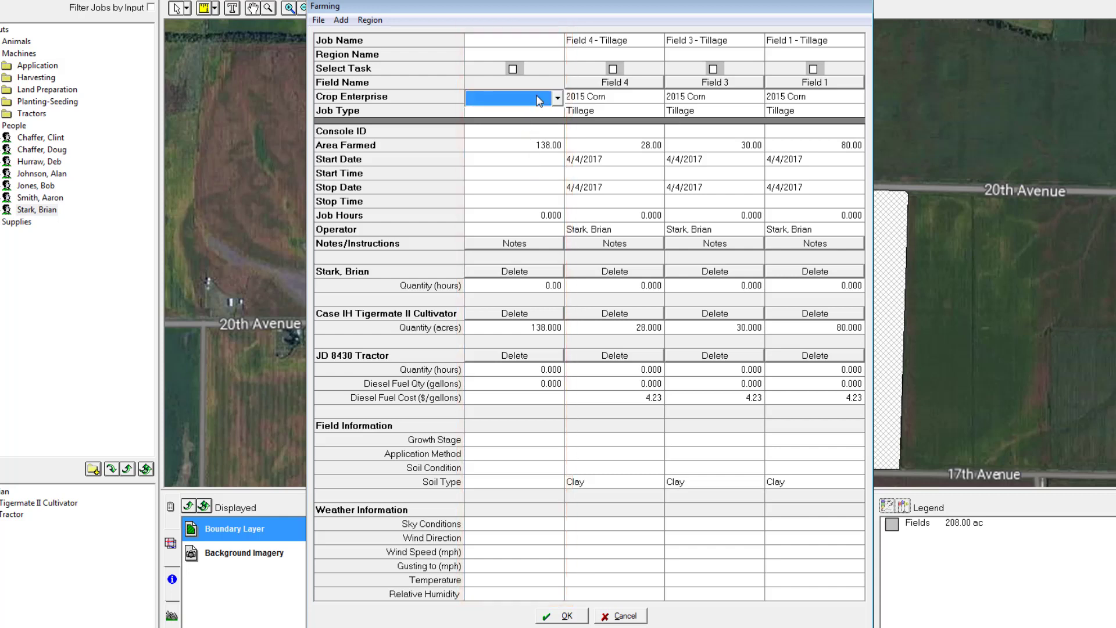
left_click(503, 125)
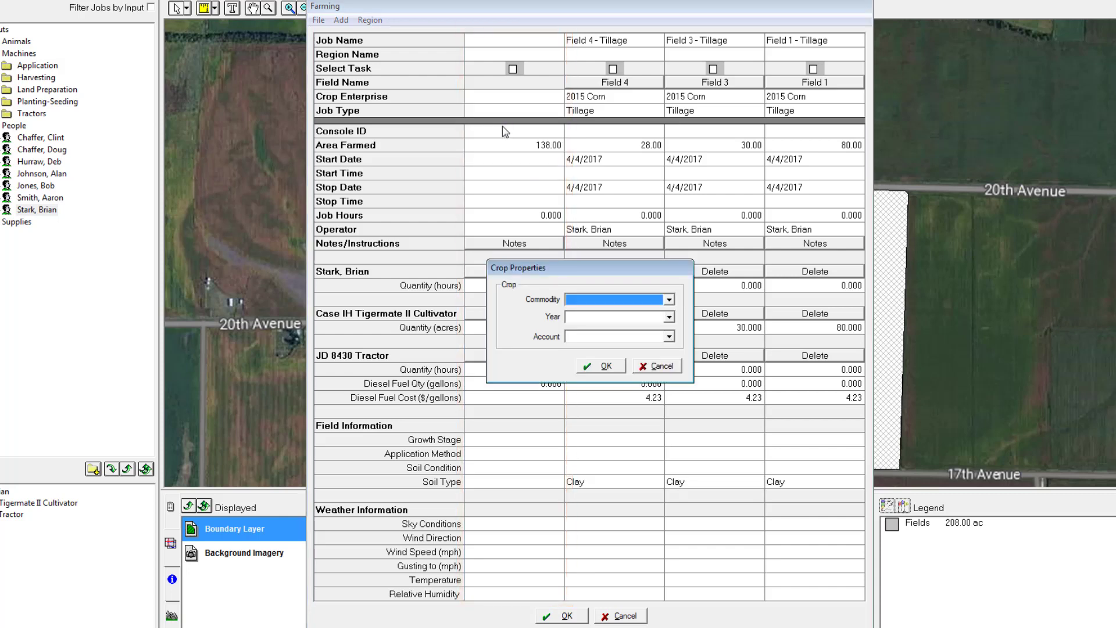
left_click(633, 299)
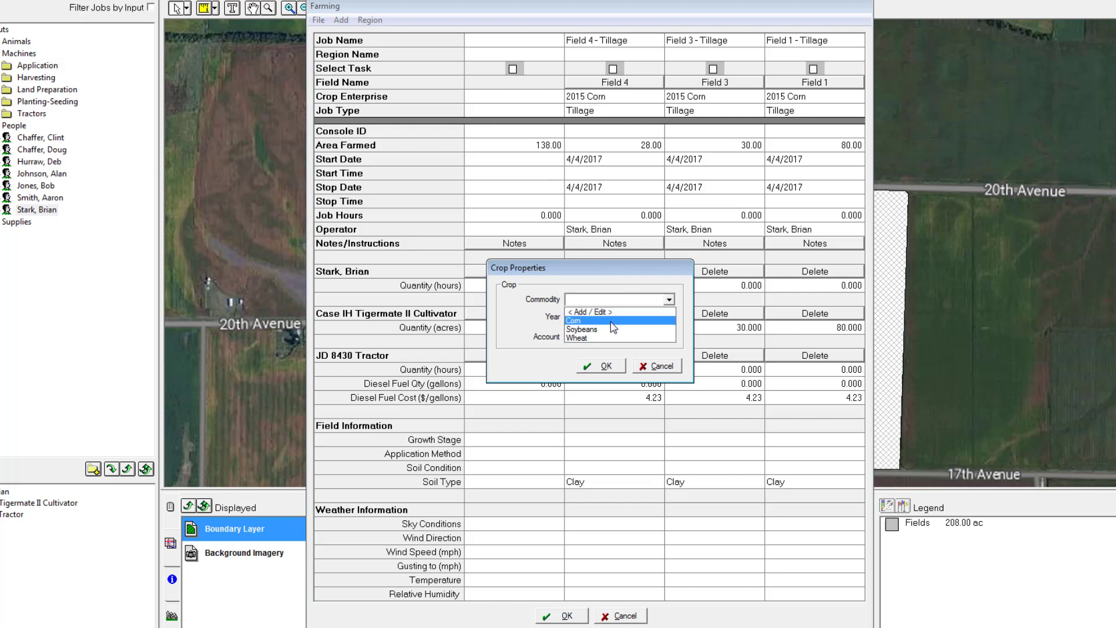
left_click(612, 321)
left_click(617, 317)
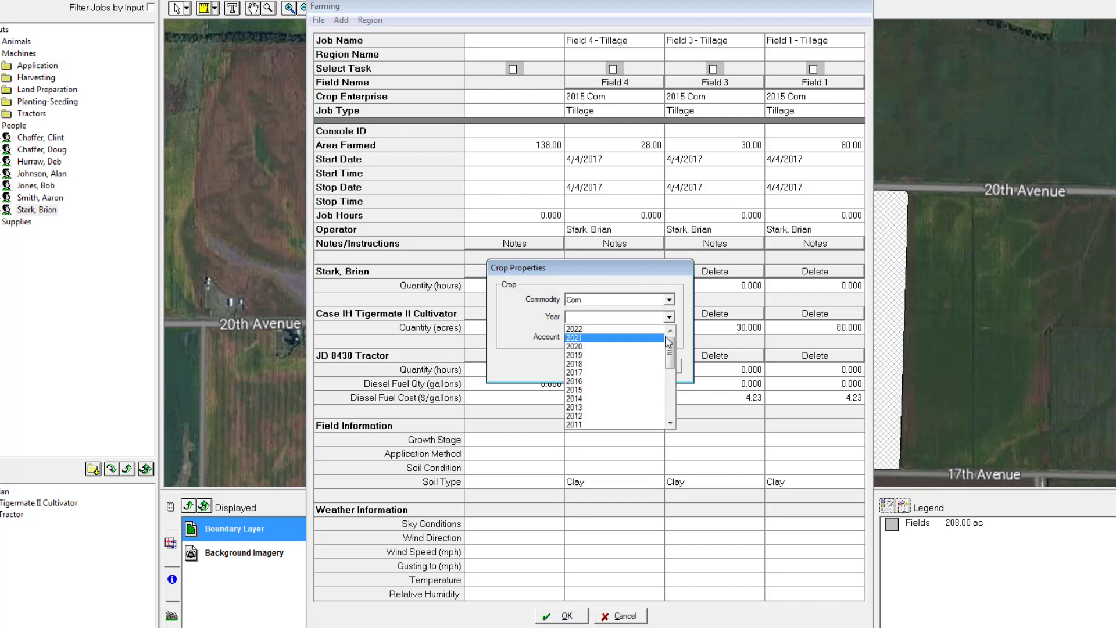
left_click(634, 373)
left_click(634, 337)
left_click(625, 358)
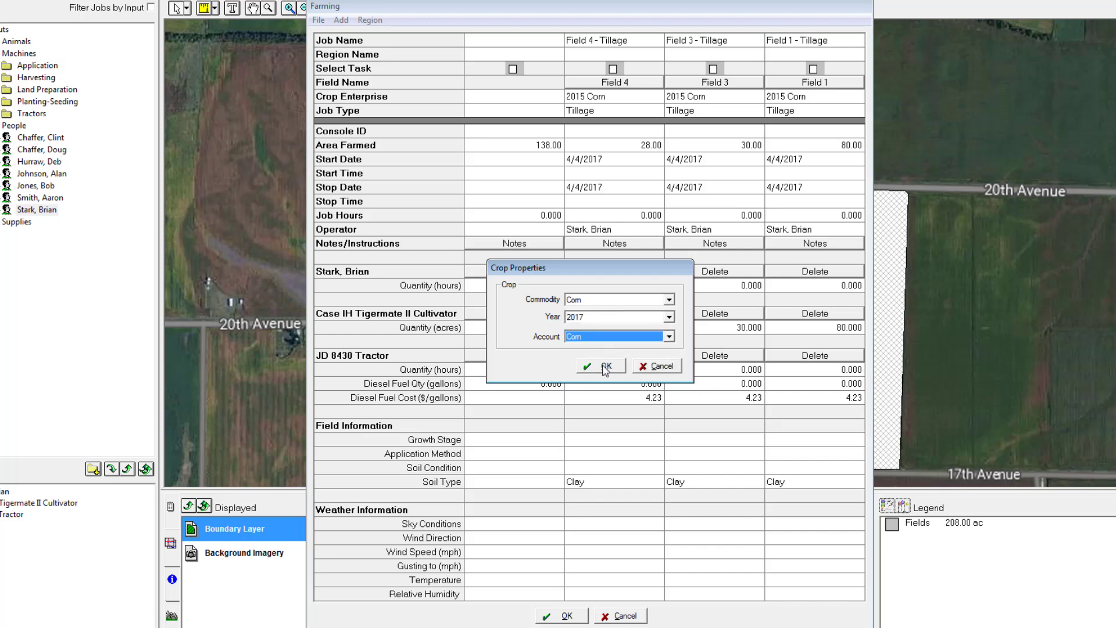
left_click(605, 366)
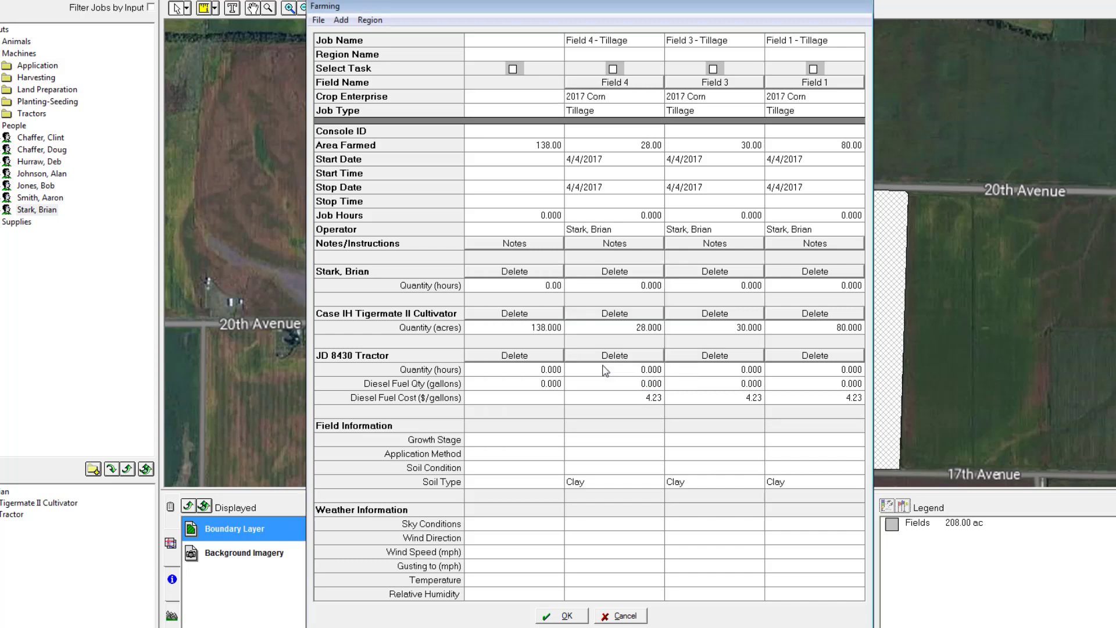
Step: Assign the 2017 Corn crop enterprise to the whole tillage job
left_click(541, 103)
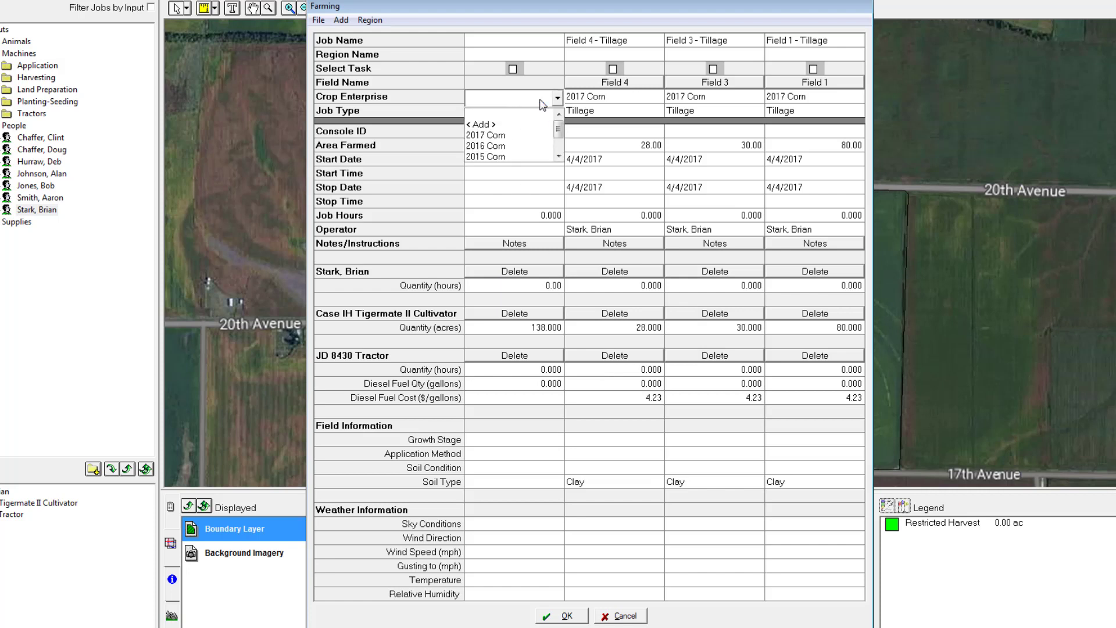
left_click(509, 135)
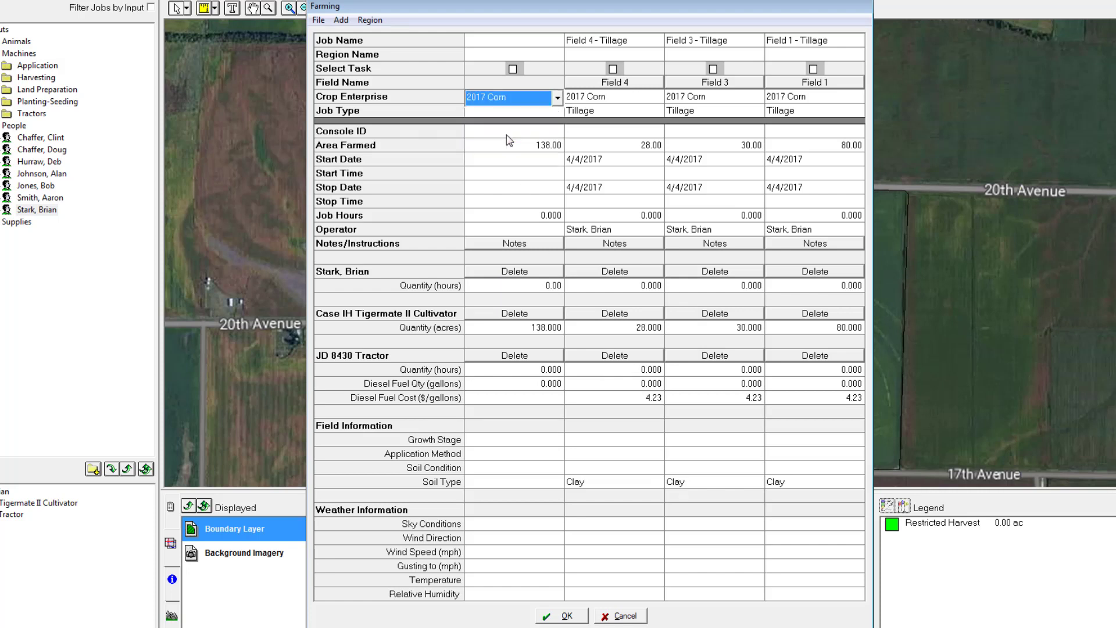
left_click(545, 114)
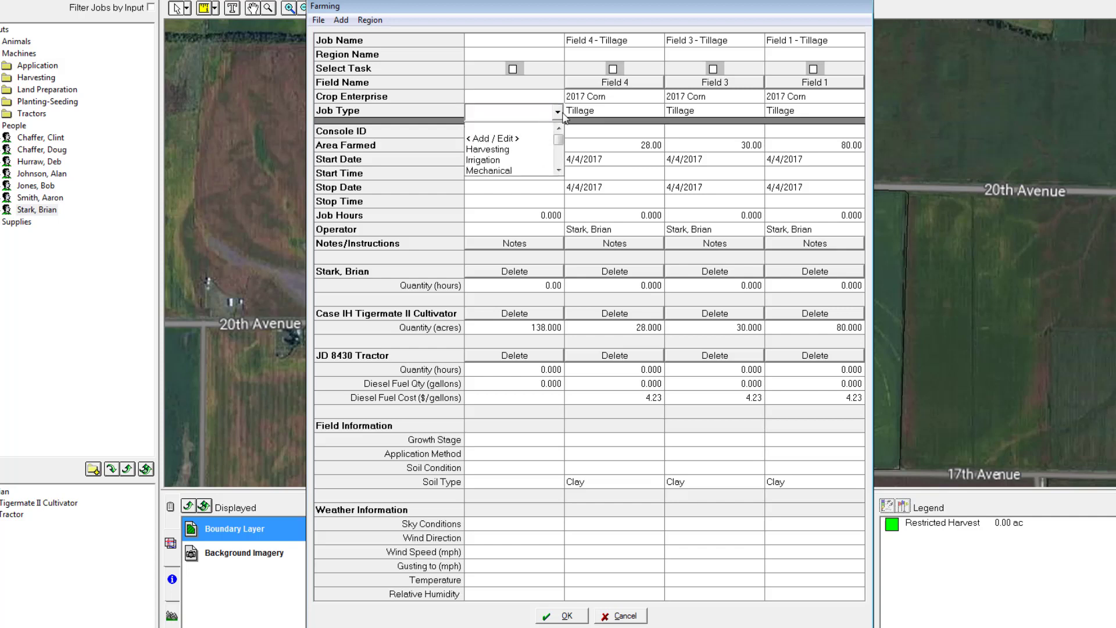
left_click(558, 113)
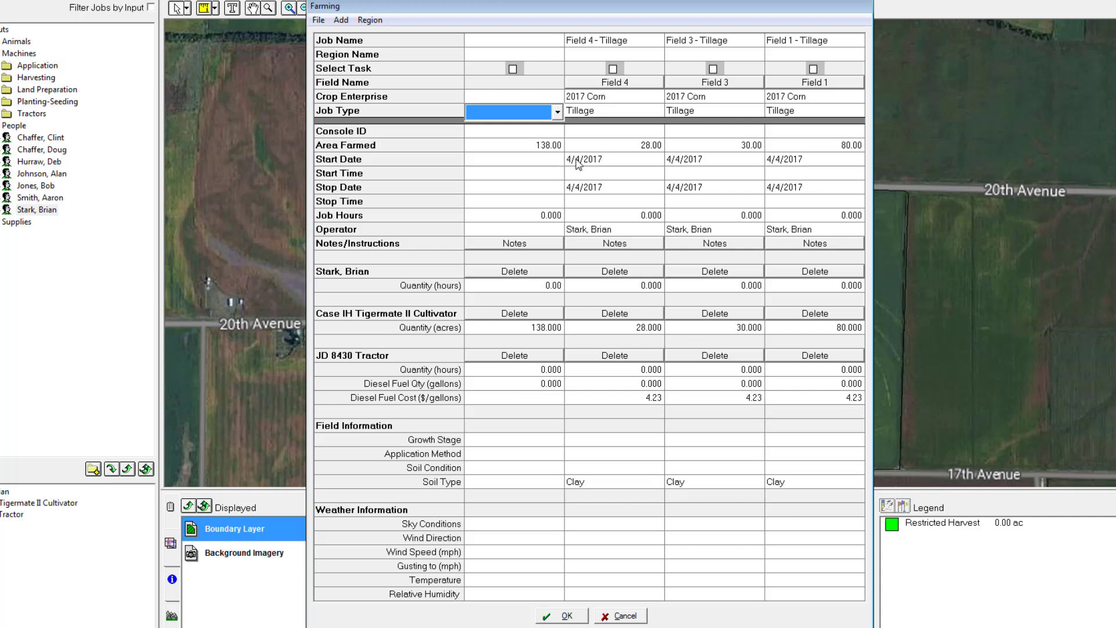
Step: Change Field 4's start date to April 3, 2017 and enter 15 total job hours
left_click(645, 160)
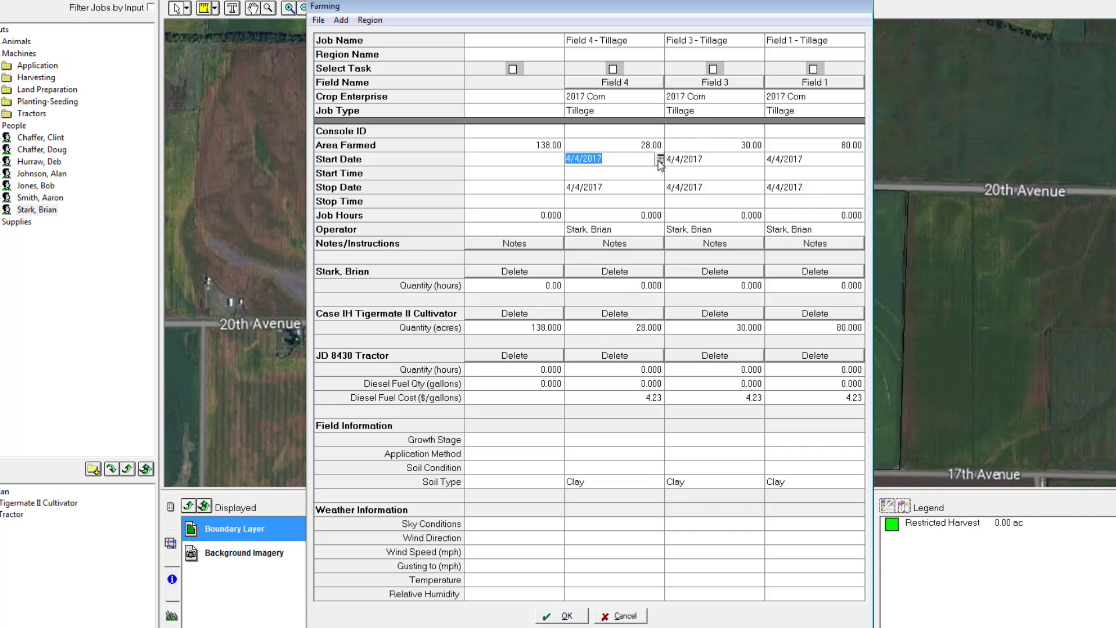
left_click(661, 159)
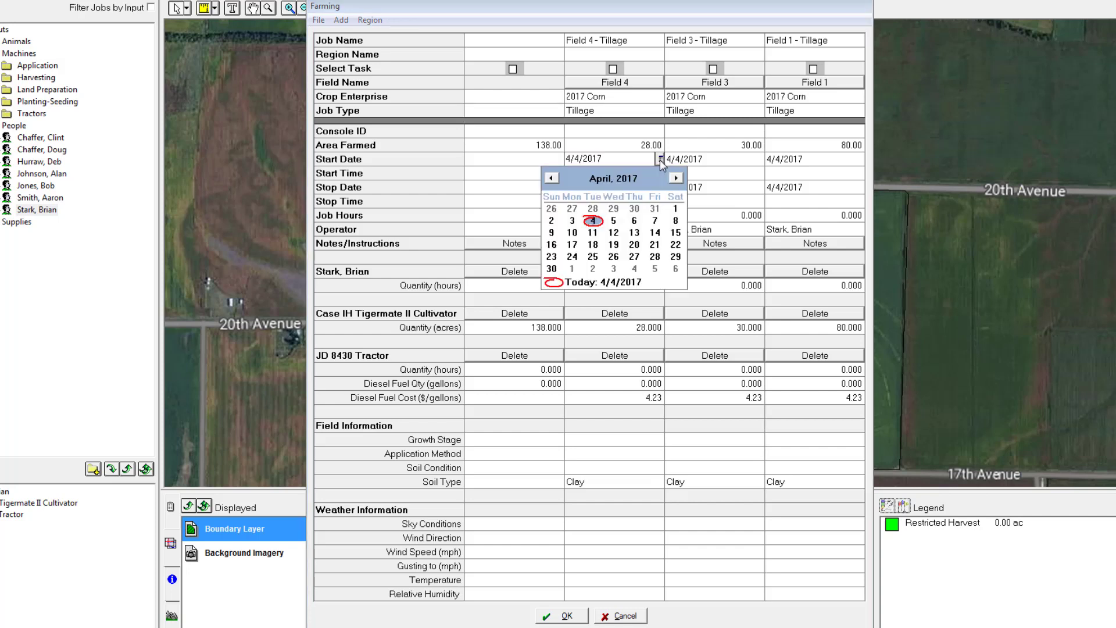
left_click(572, 221)
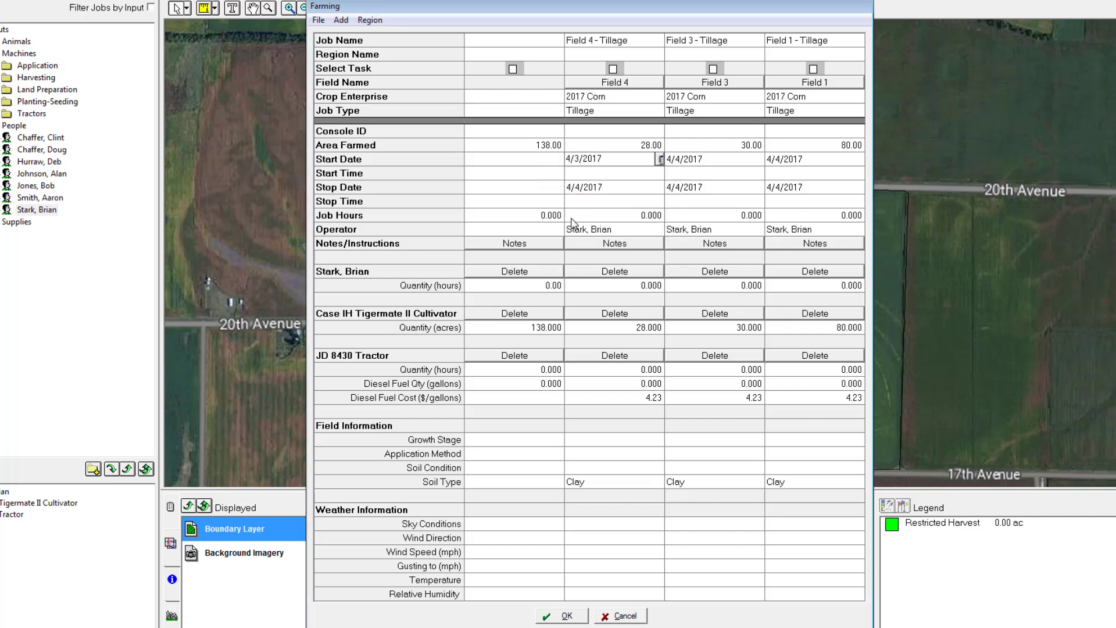
left_click(524, 214)
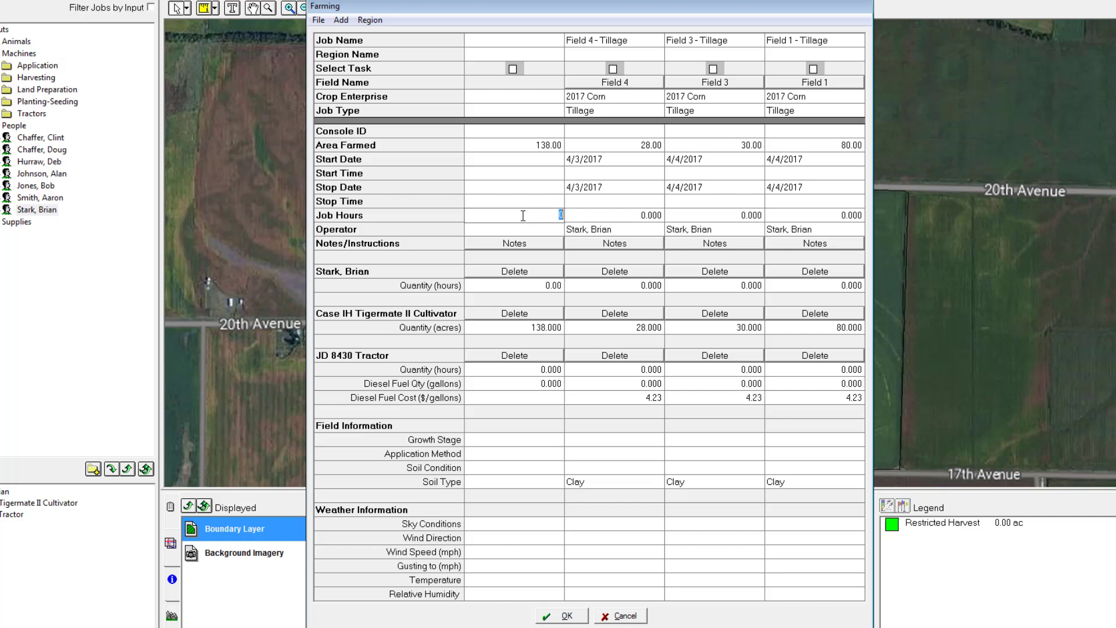
type("15")
Step: Commit 15 job hours and log operator hours of 3, 5 and 5 for Fields 4, 3 and 1
left_click(593, 218)
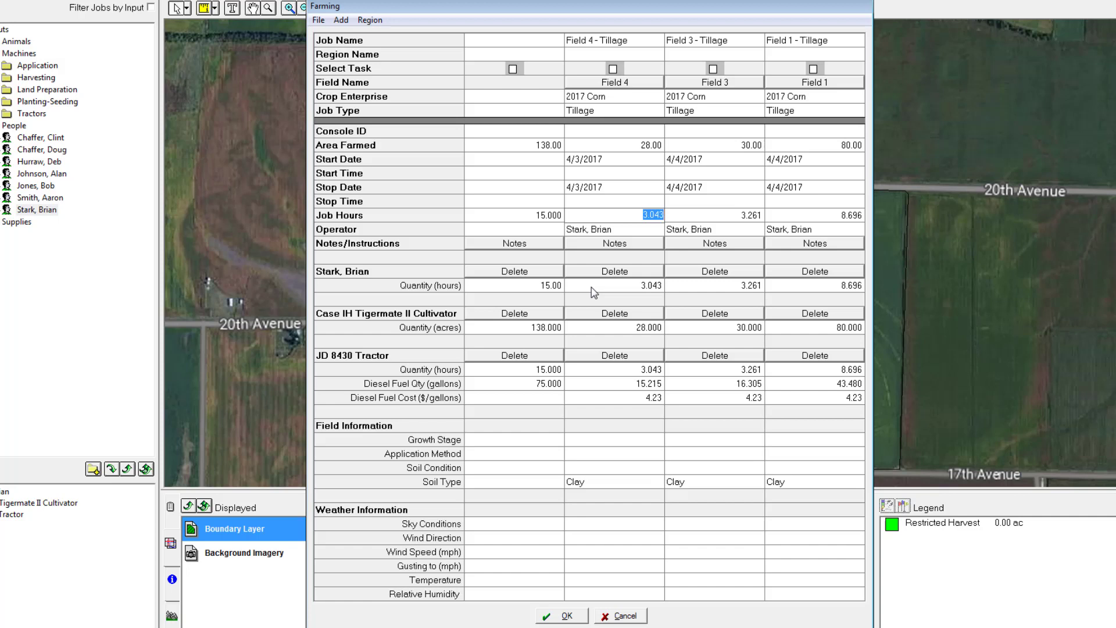
left_click(623, 286)
type("3")
left_click(716, 287)
type("5")
left_click(815, 285)
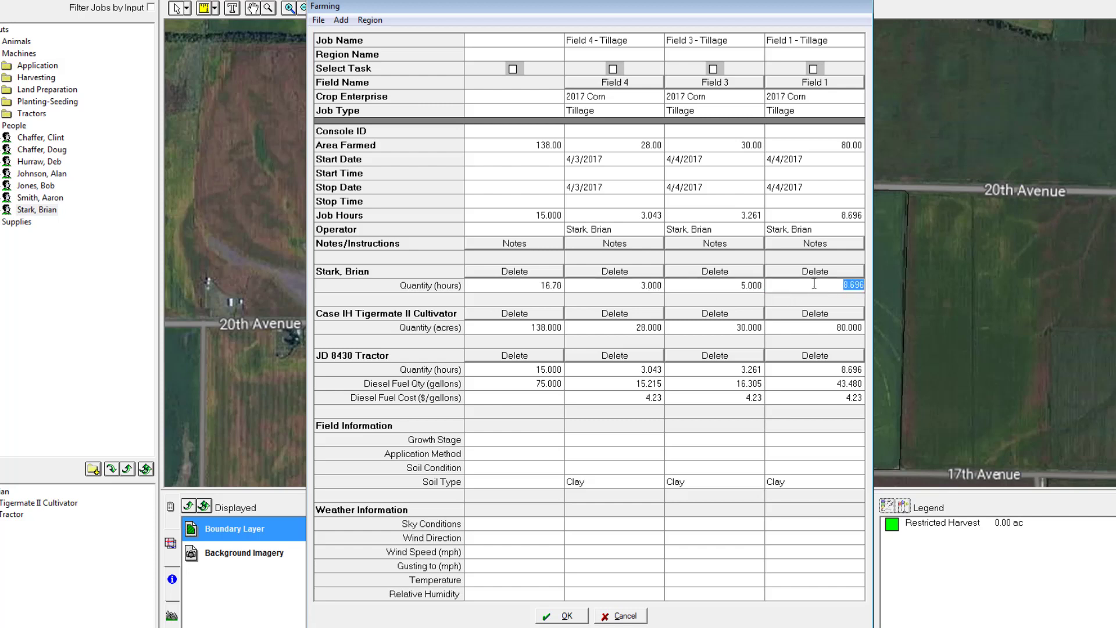
type("5")
left_click(618, 290)
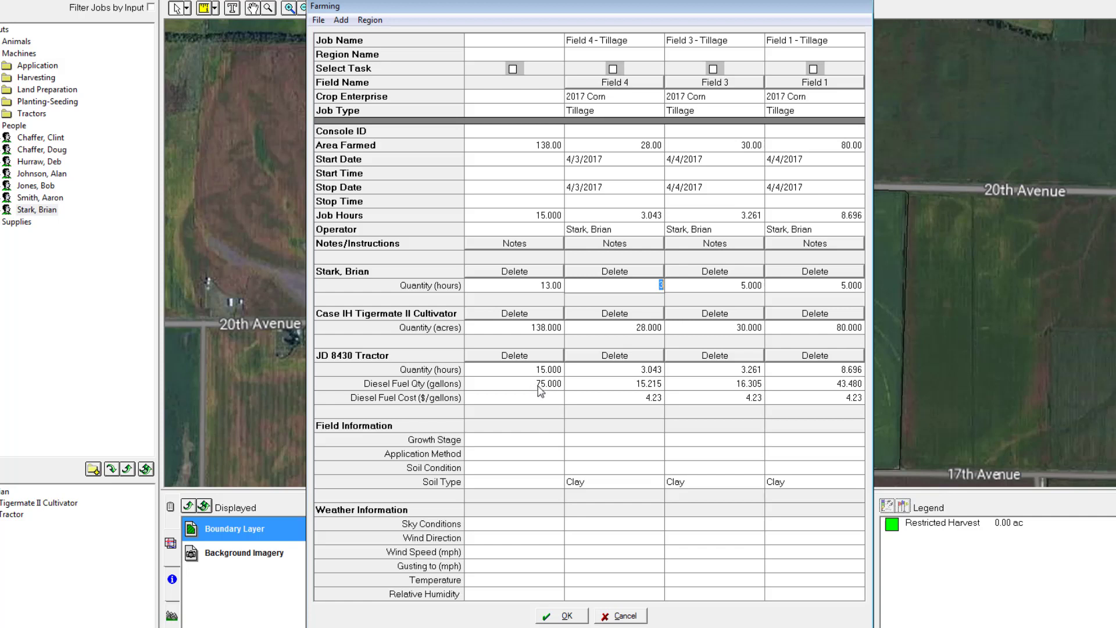
Step: Record 65 gallons of diesel fuel and save the tillage job with OK
left_click(538, 386)
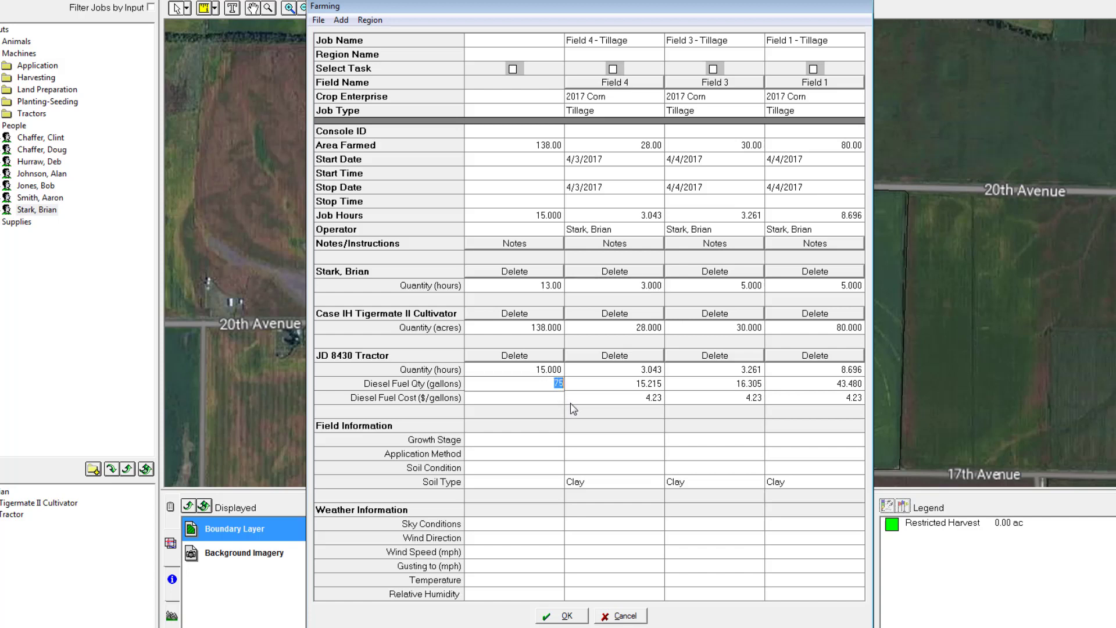
type("65")
left_click(542, 396)
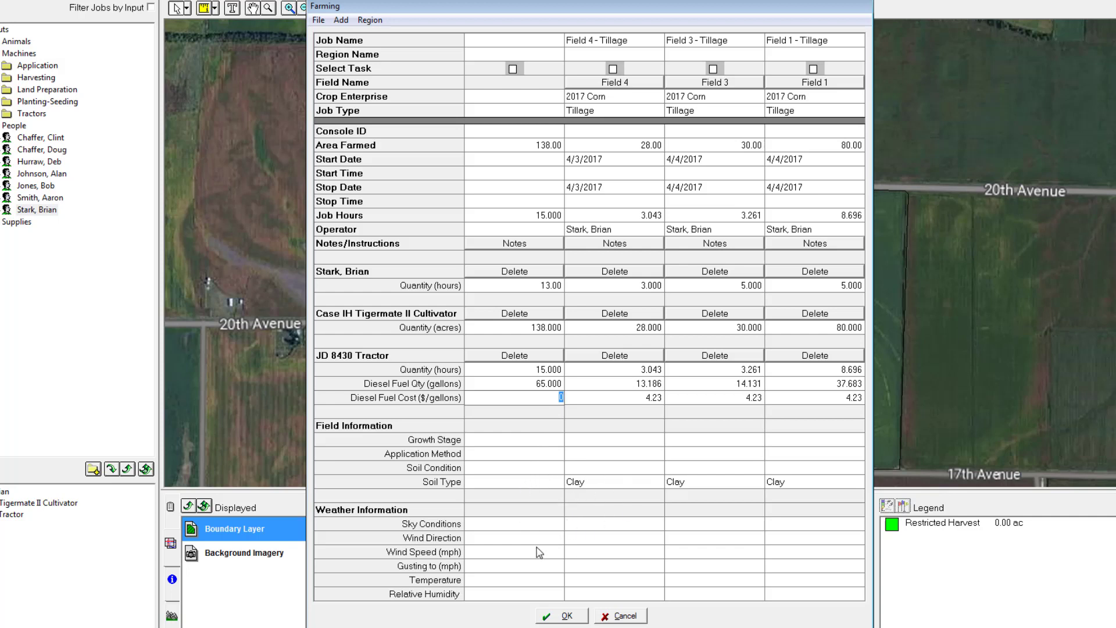
left_click(567, 617)
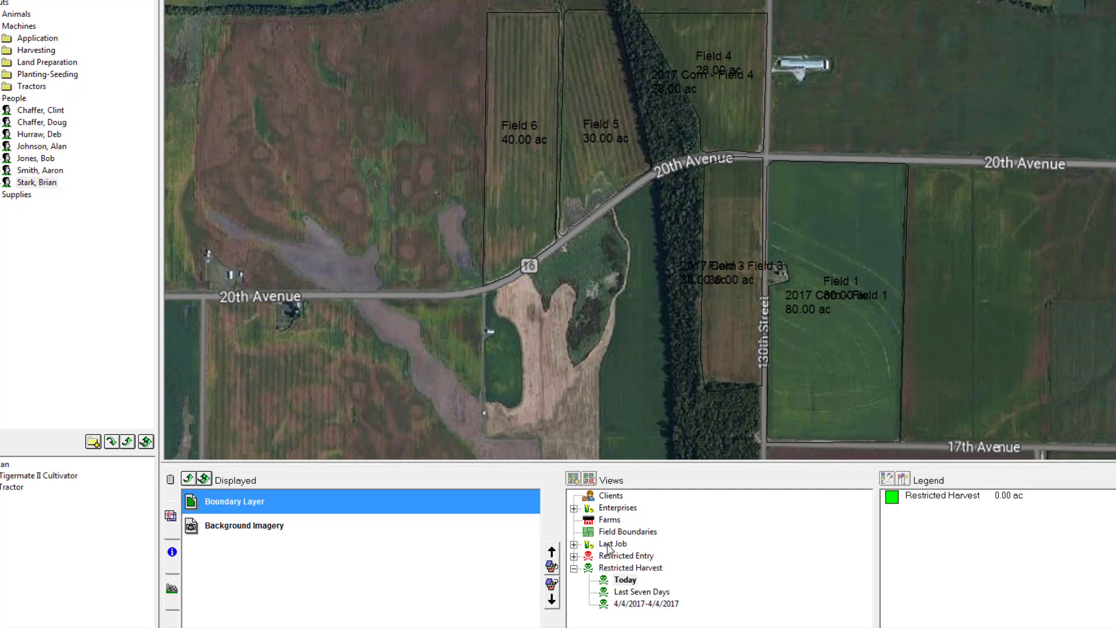
Step: Switch the map view to Last Job for the year 2017
left_click(604, 544)
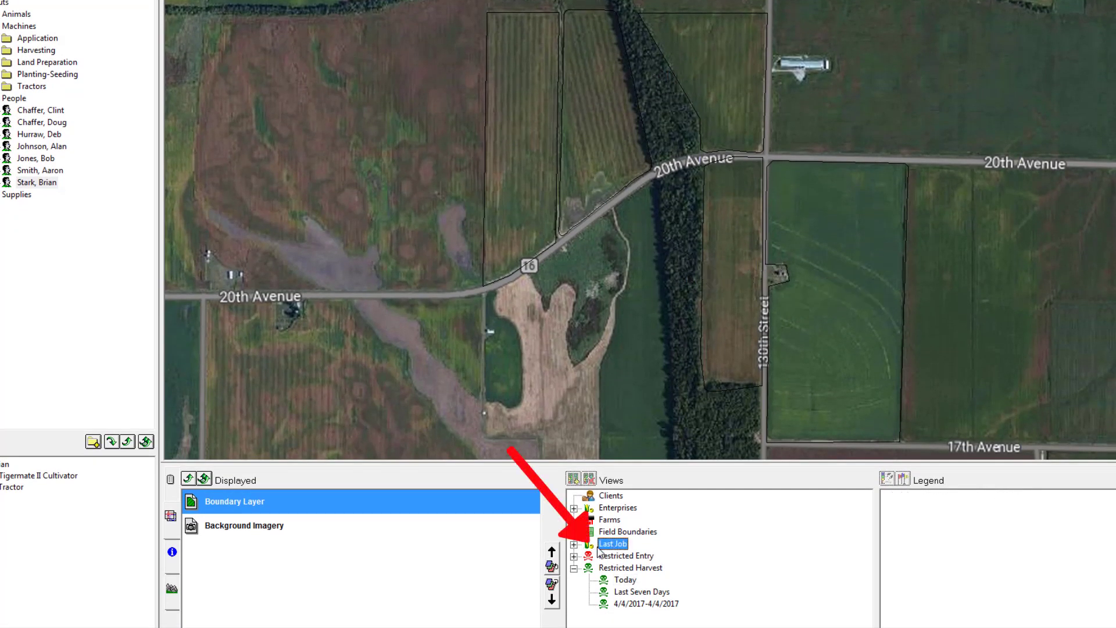
left_click(574, 544)
scroll(622, 581, "down", 2)
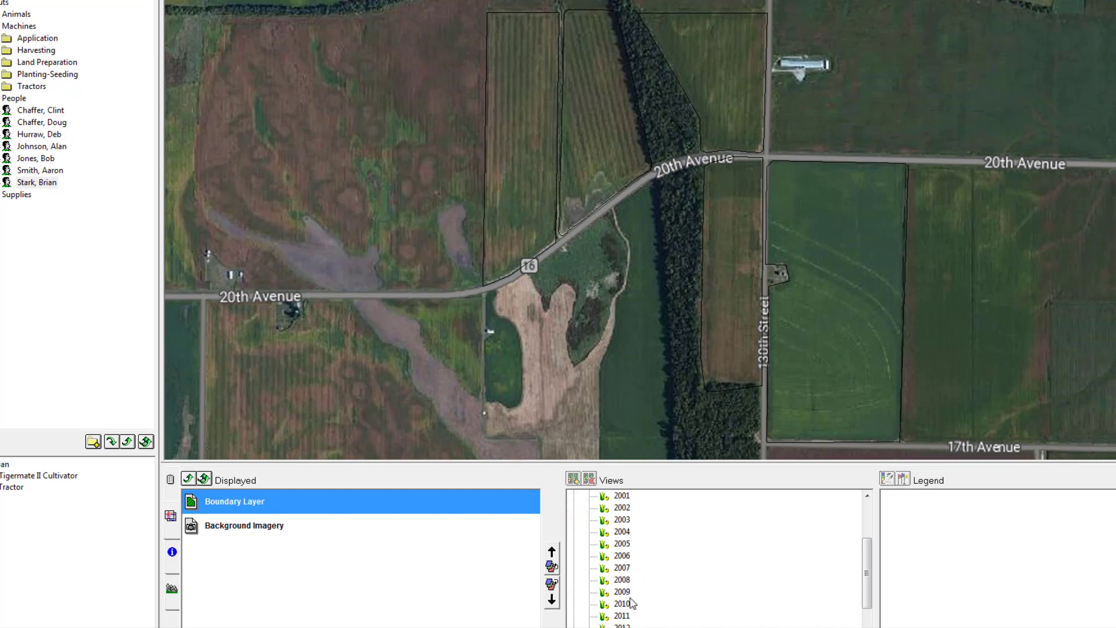
left_click(623, 616)
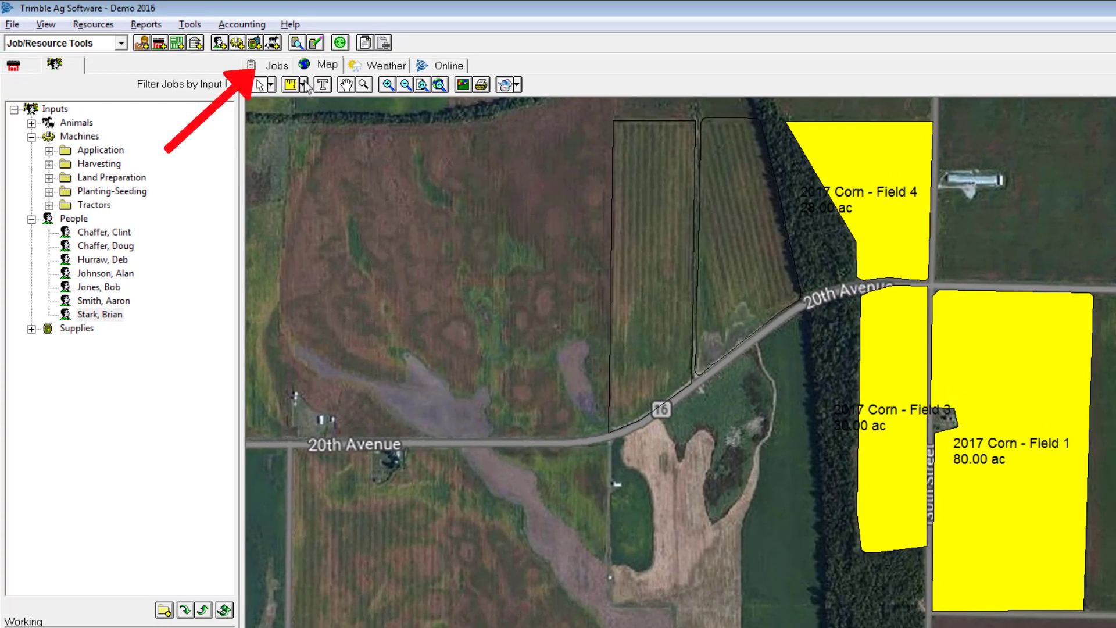
Step: Open the Jobs list, filter it by field ending on Field 1, and select the Field 1 - Tillage job
left_click(268, 67)
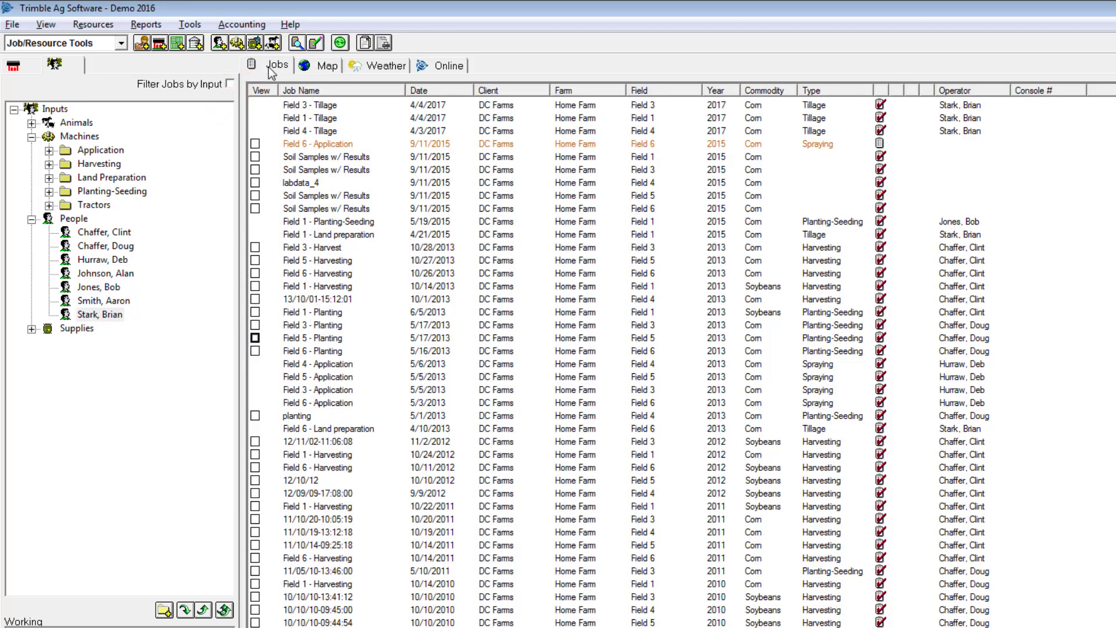
left_click(19, 68)
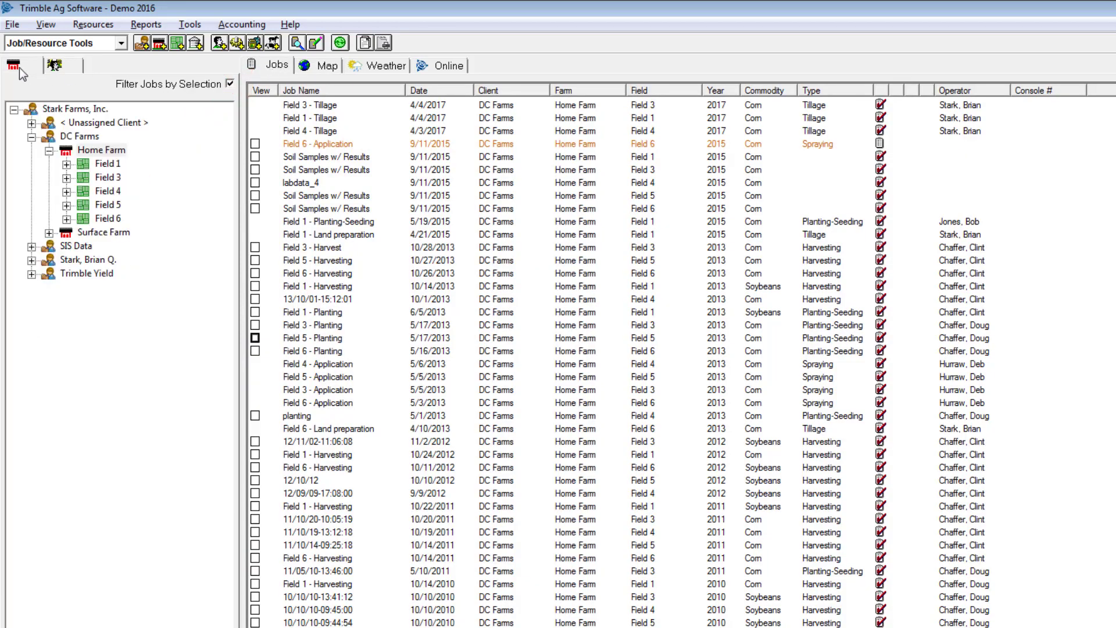
left_click(106, 164)
left_click(107, 178)
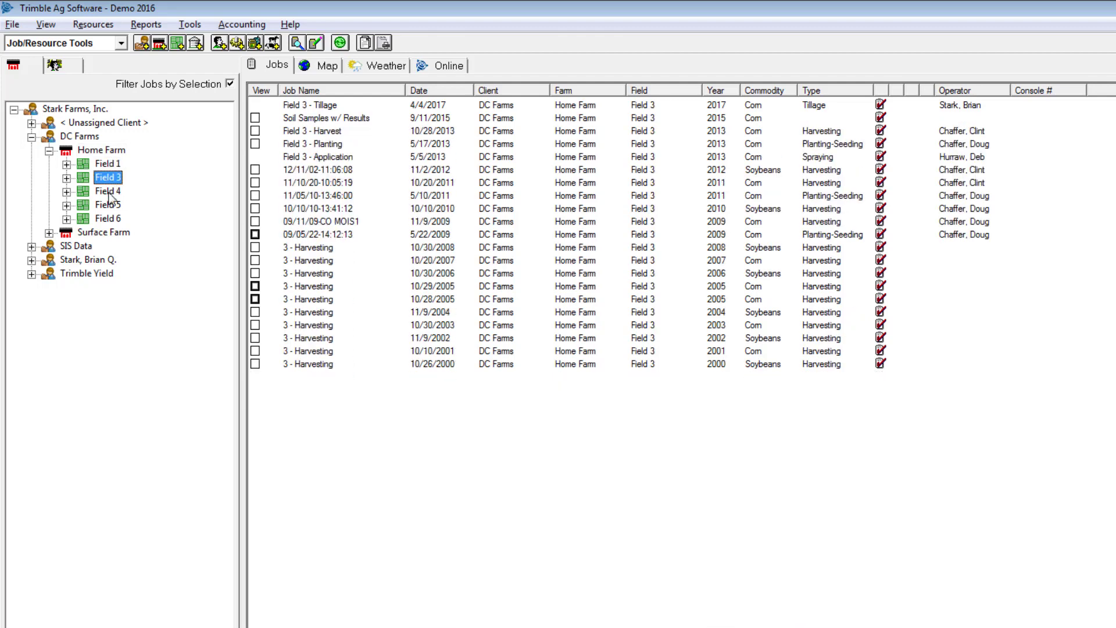
left_click(109, 192)
left_click(110, 205)
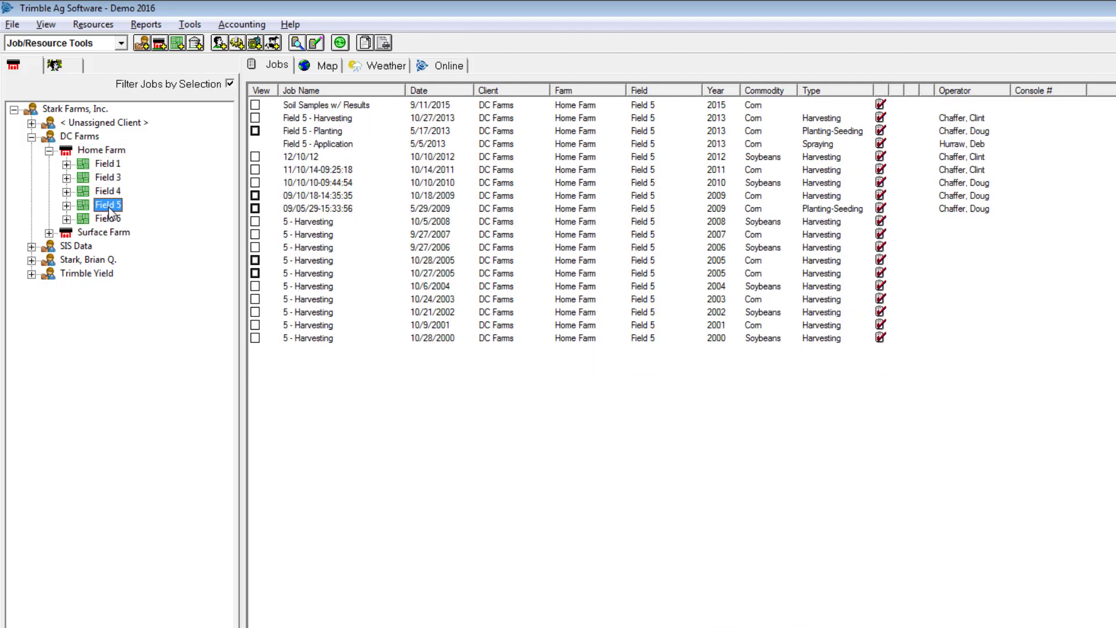
left_click(101, 165)
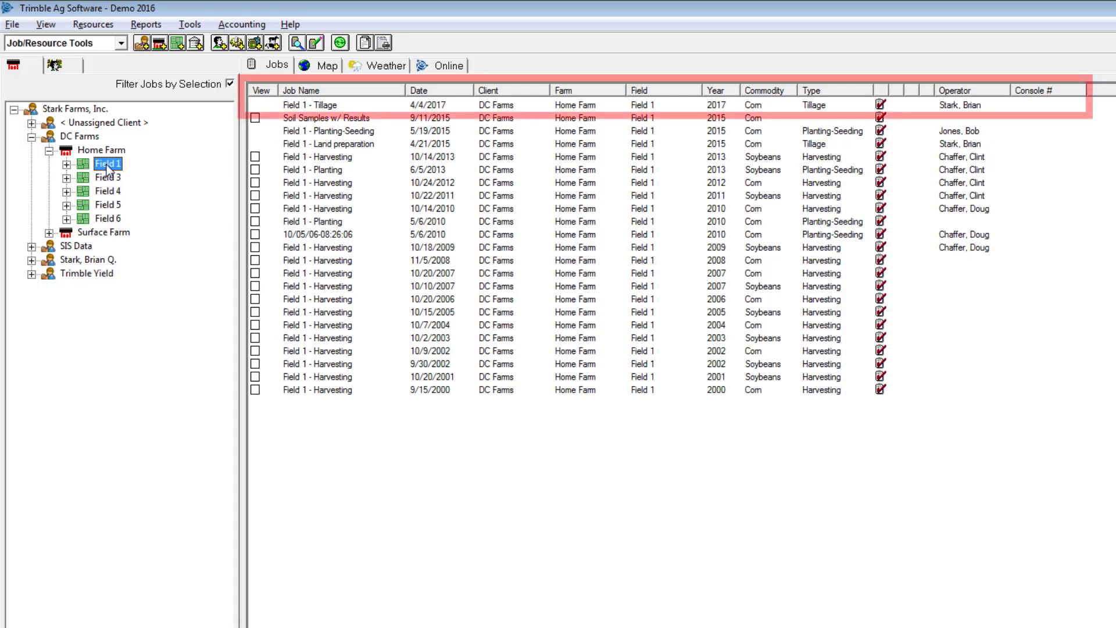
left_click(343, 106)
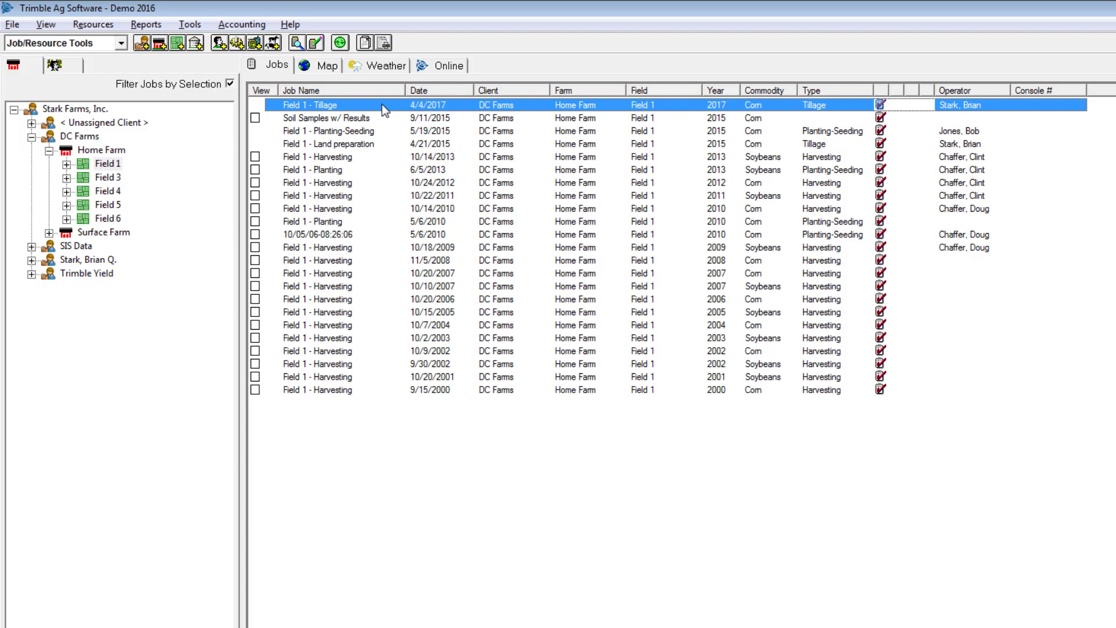
Step: Review the Field 1 - Tillage job's properties, then print it as a Job Report
right_click(384, 110)
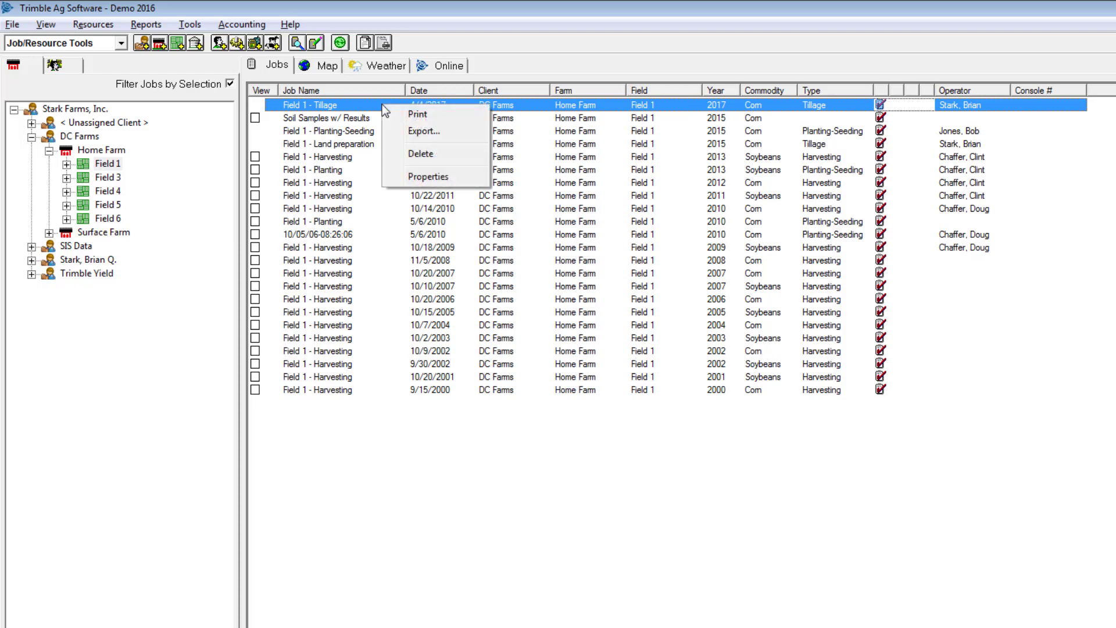
left_click(446, 177)
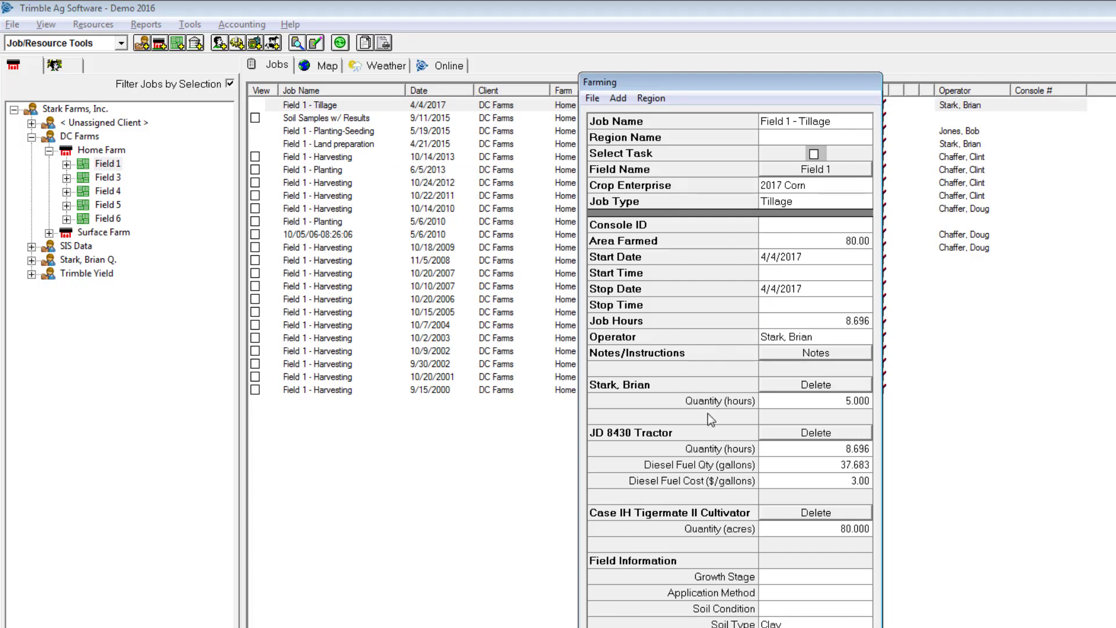
key("Escape")
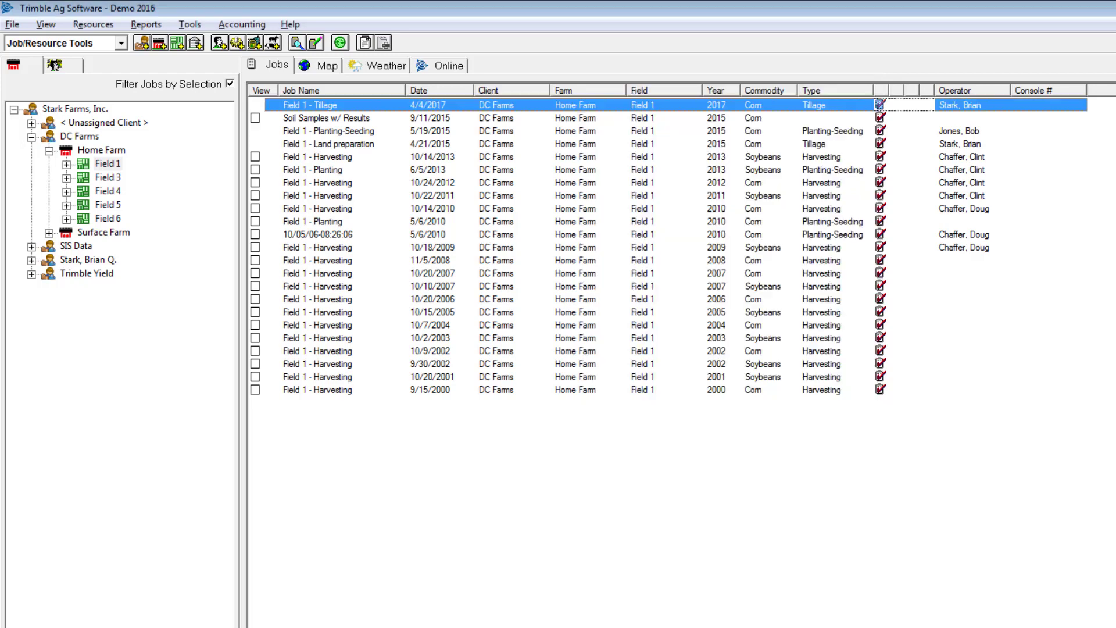
right_click(336, 106)
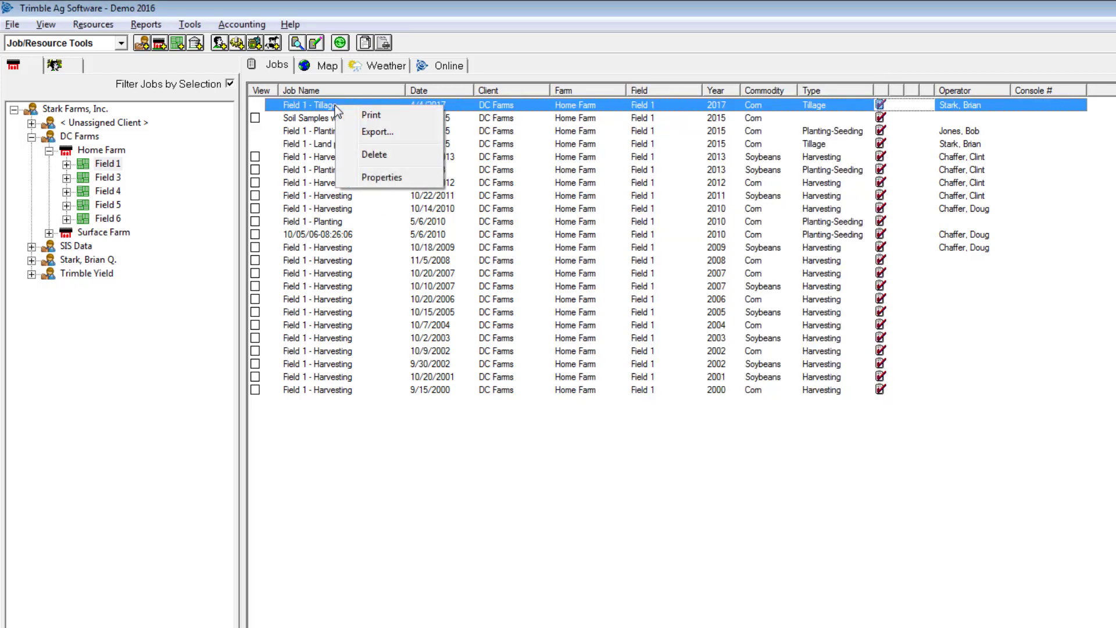
left_click(390, 126)
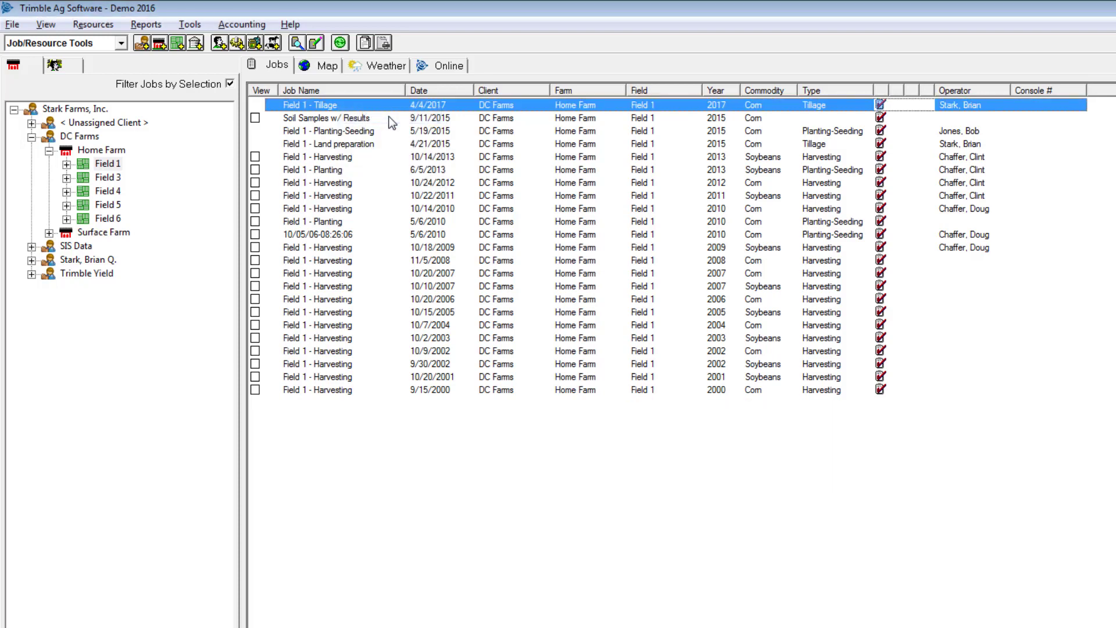